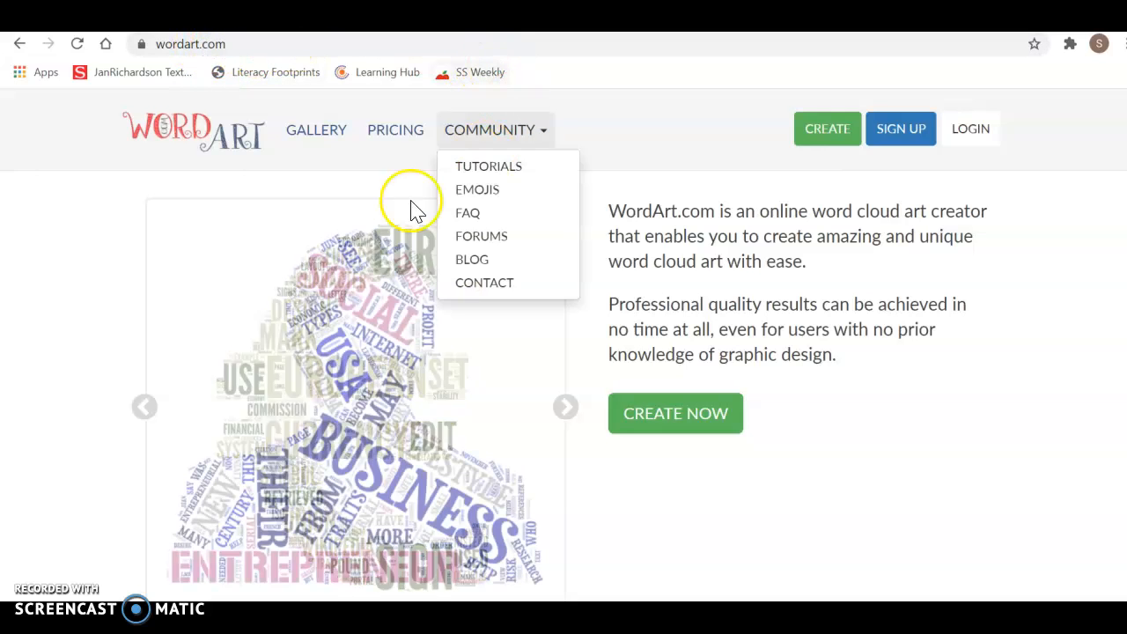
Open the wordart.com/create editor with the default words Word, Cloud and Art.
left_click(150, 44)
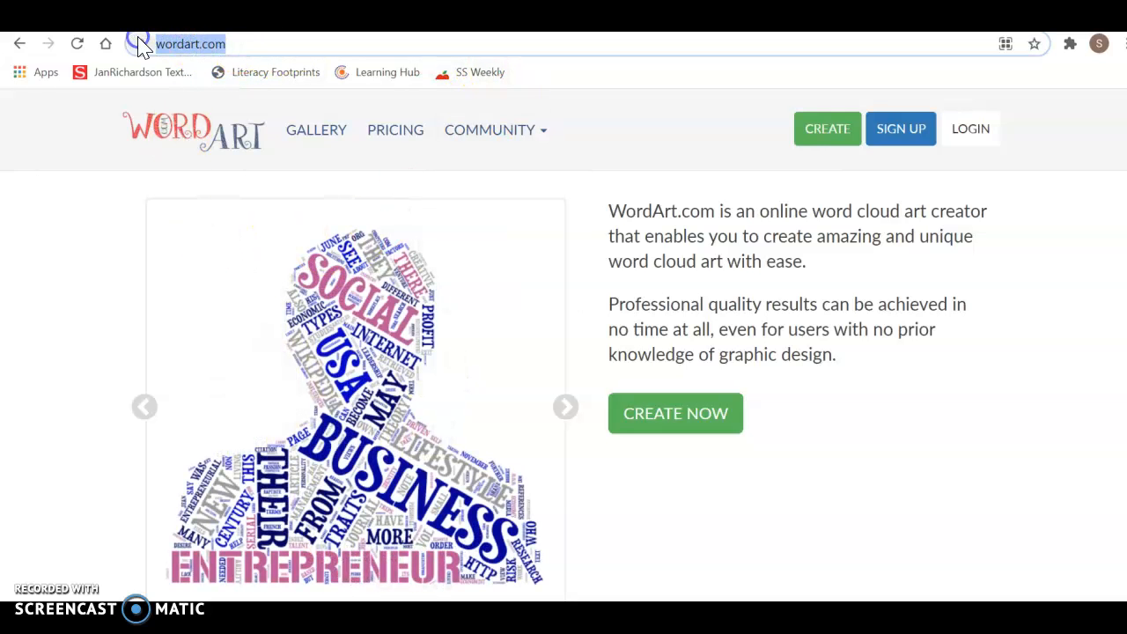
left_click(244, 44)
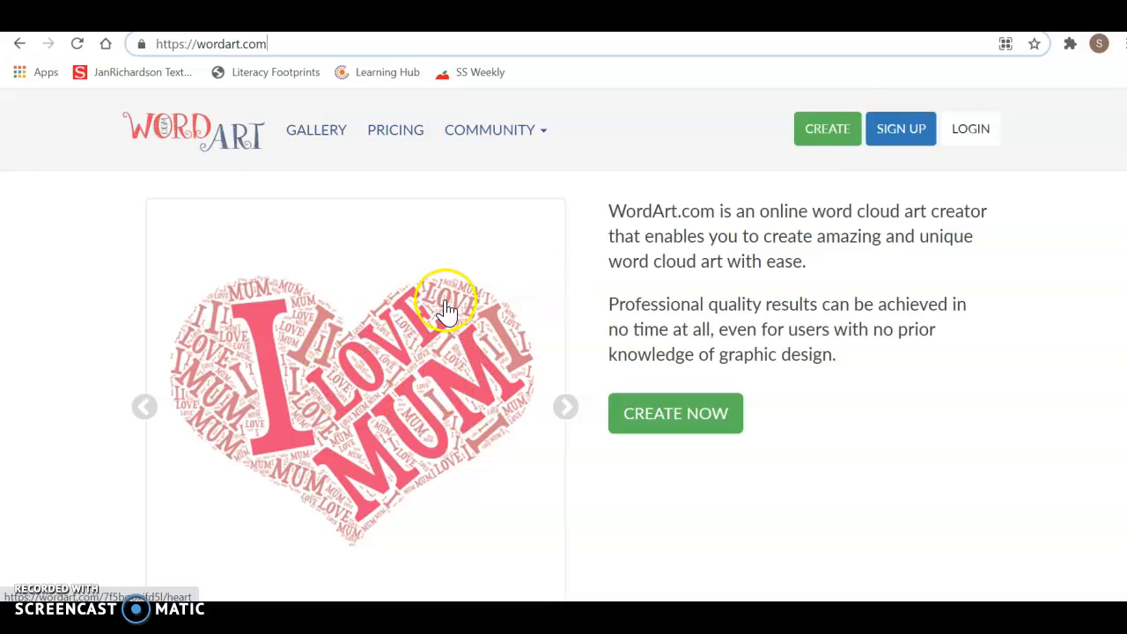
left_click(669, 412)
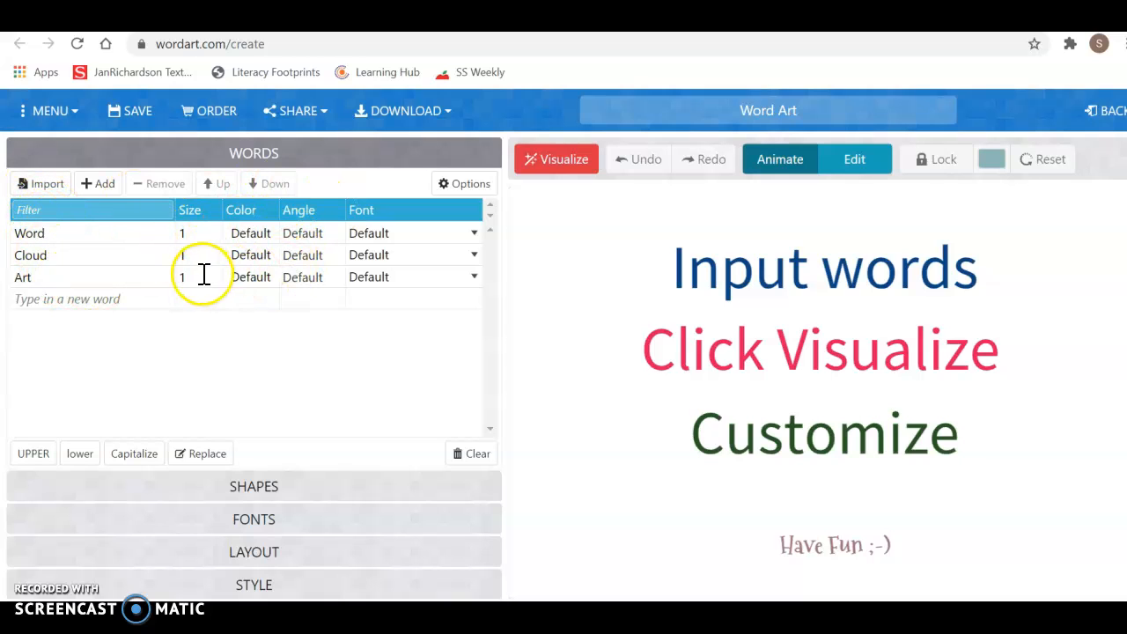
Try BPreplay Italic as the first word's font, then reset it to Default.
left_click(374, 232)
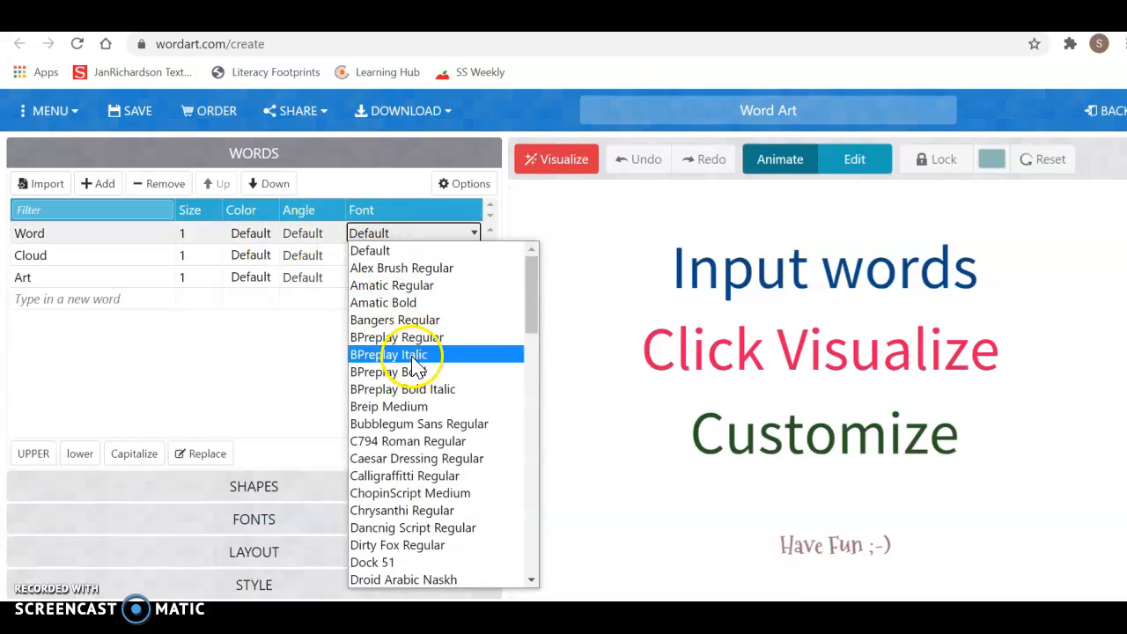
left_click(414, 354)
left_click(403, 236)
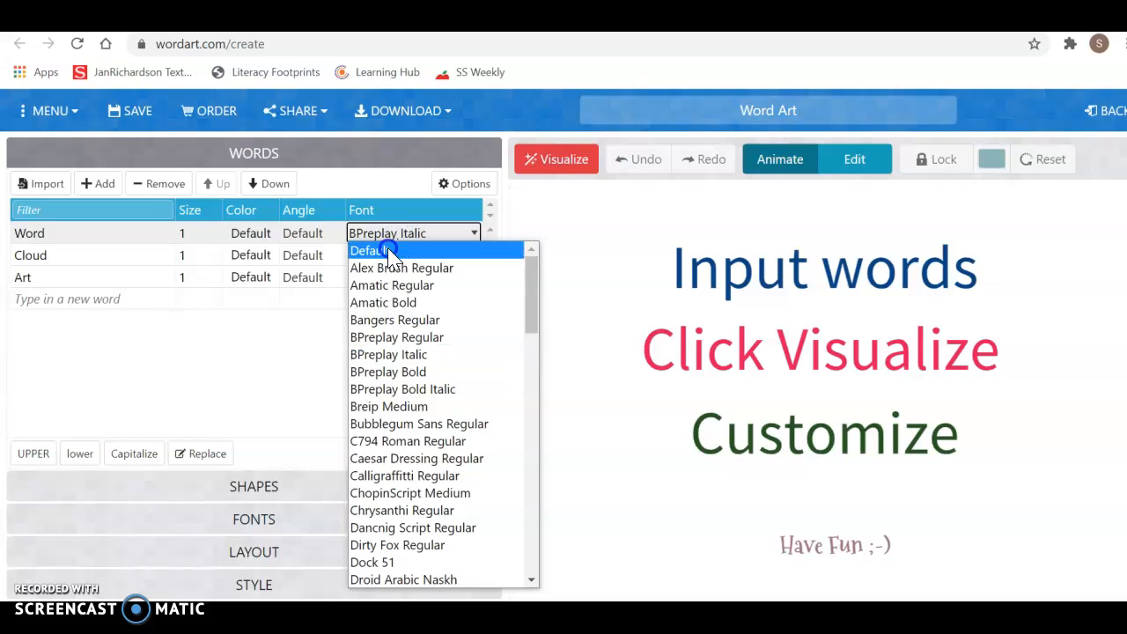
left_click(394, 250)
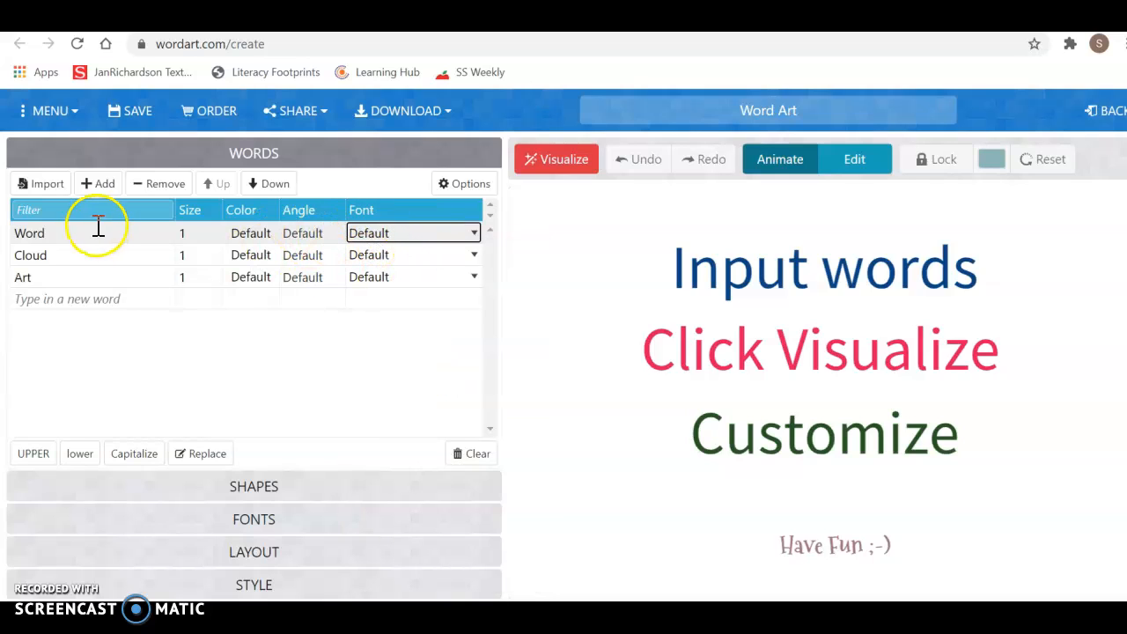
Replace the sample words Word, Cloud and Art with MOM, Mother and Helpful.
left_click(64, 235)
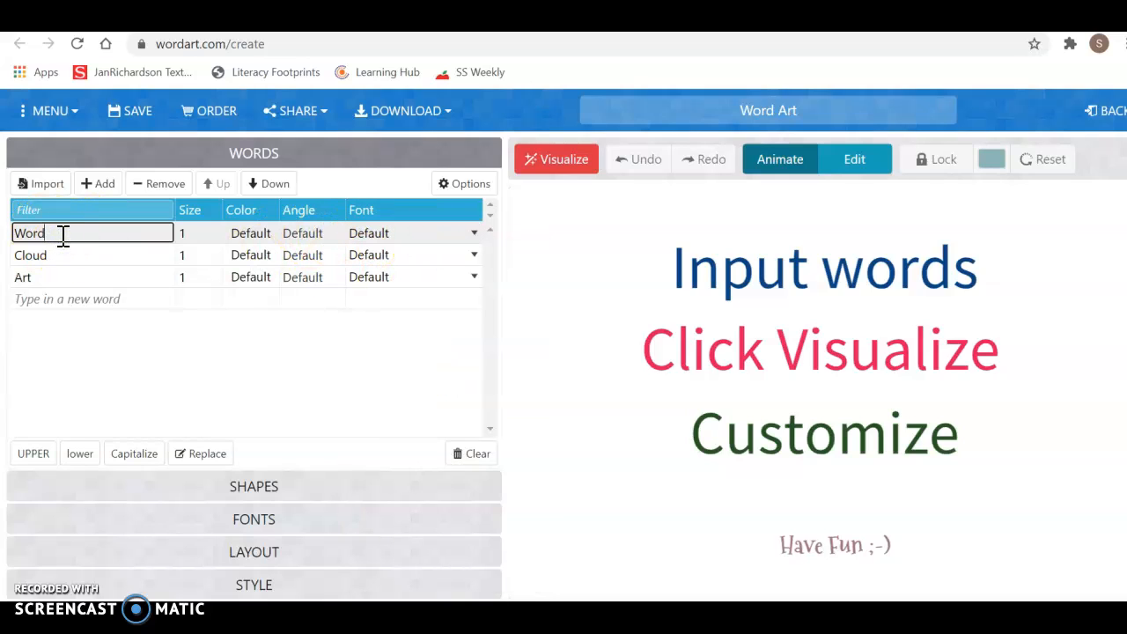
key("ctrl+a")
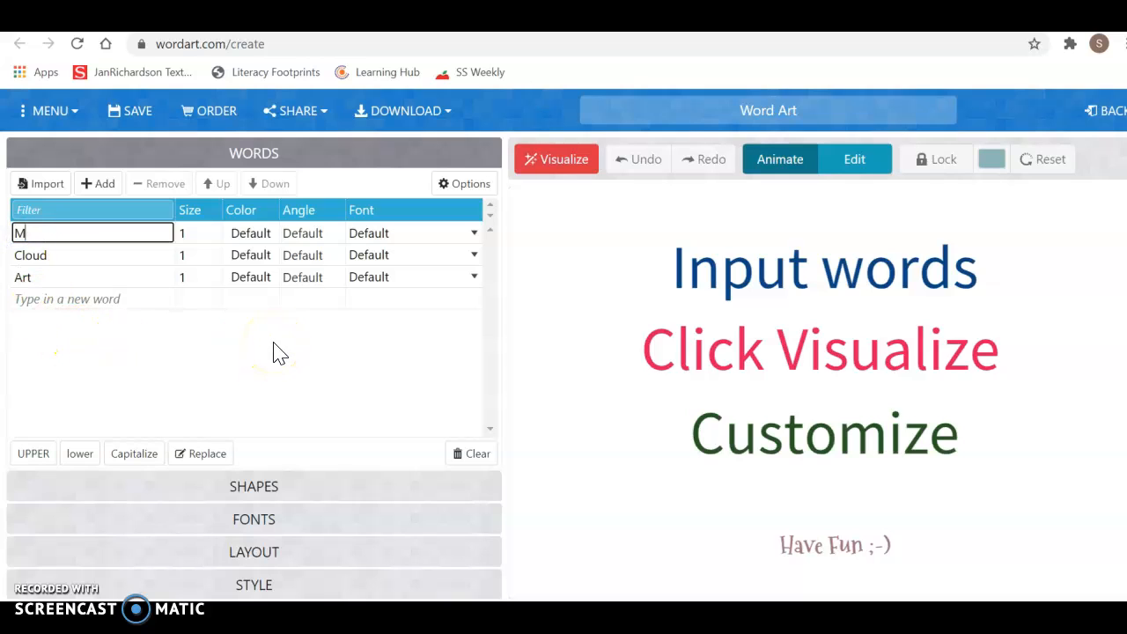
double_click(50, 255)
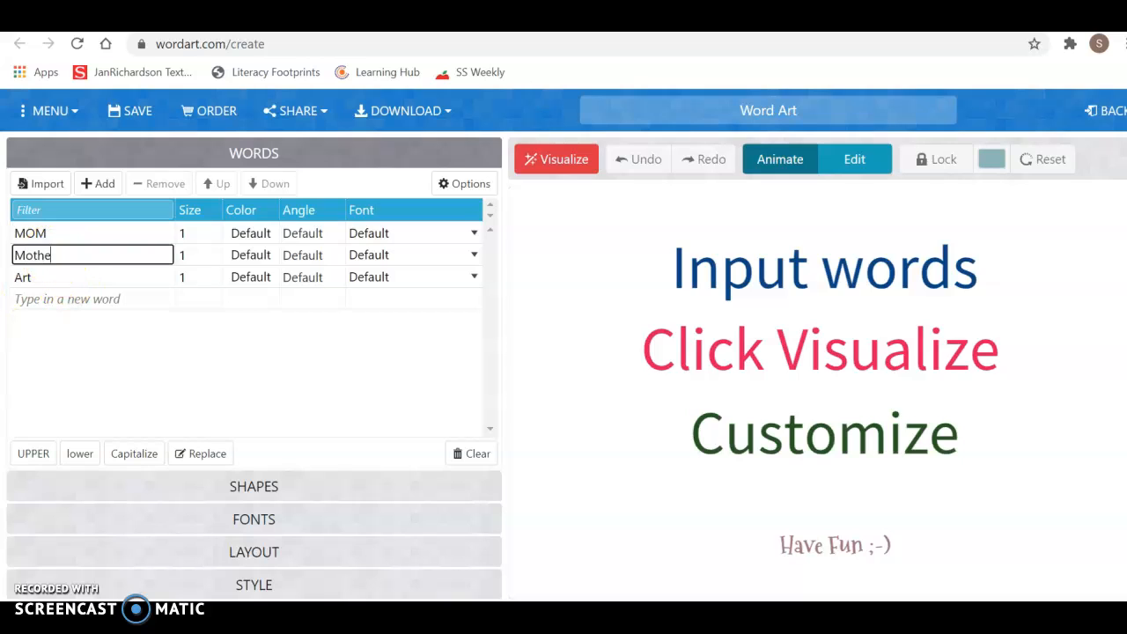
double_click(50, 282)
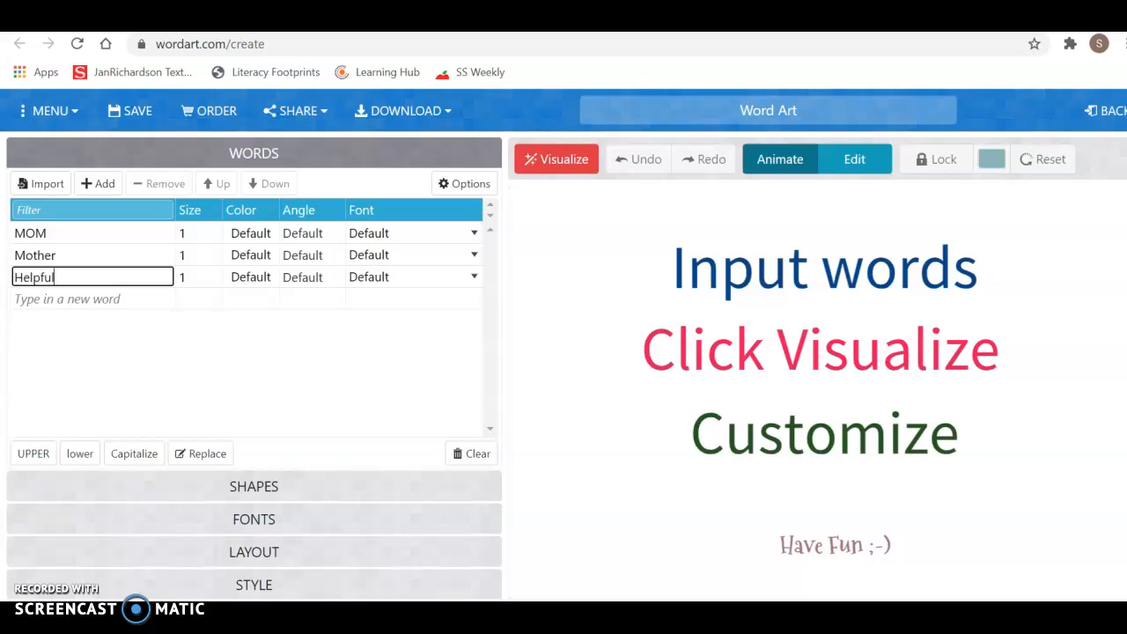
Add Caring and Funny as new words and visualize the five-word cloud.
left_click(54, 300)
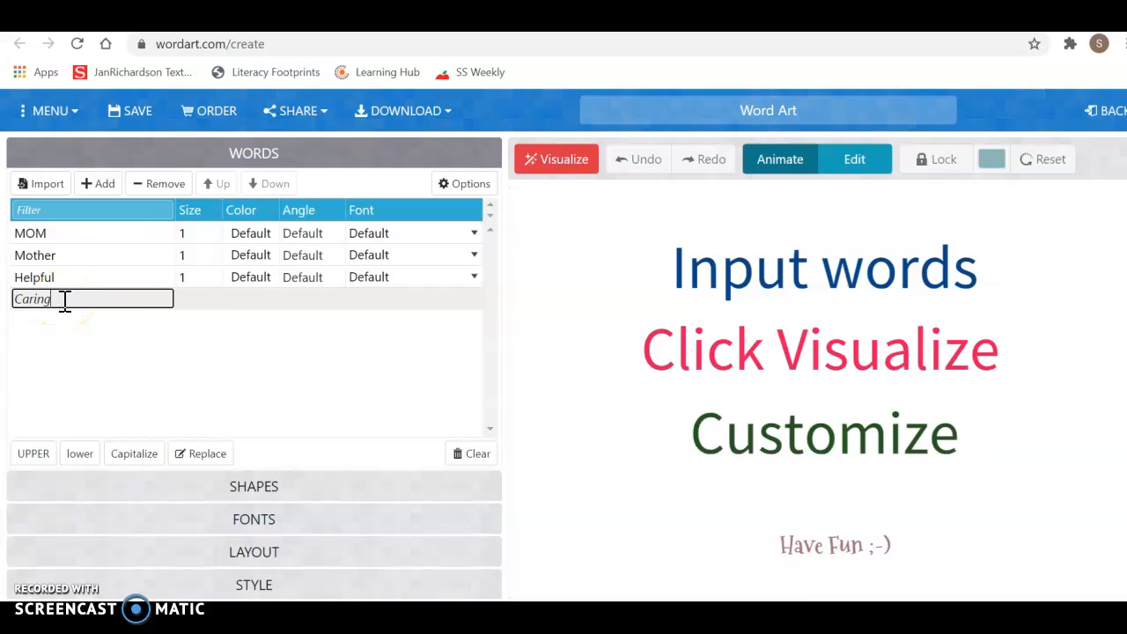
left_click(98, 184)
left_click(40, 324)
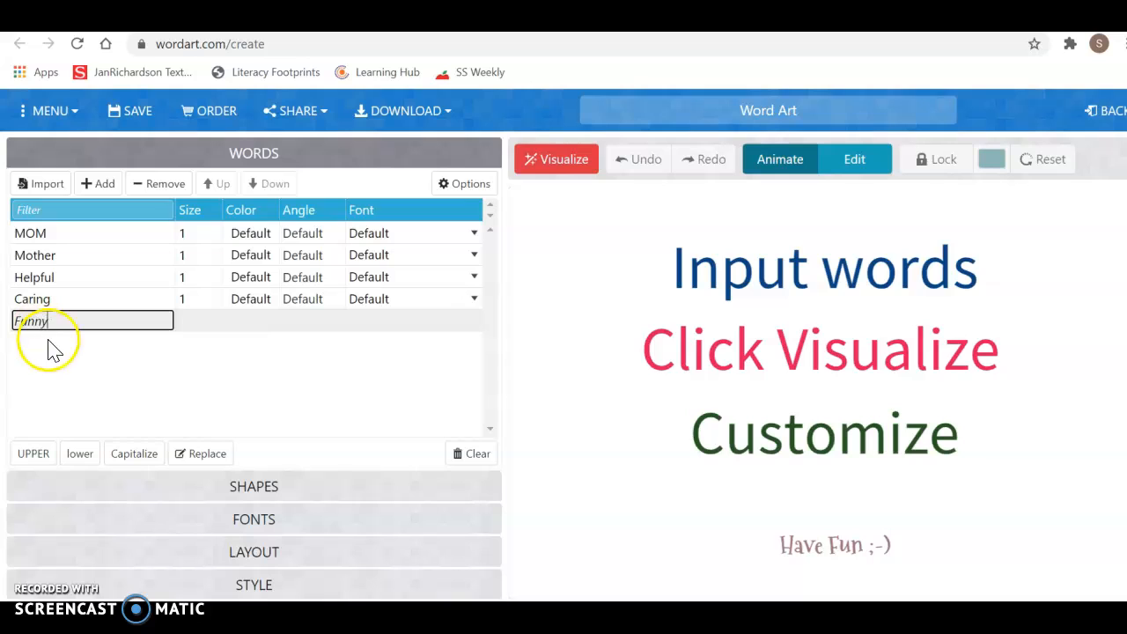
type("Funny")
left_click(51, 347)
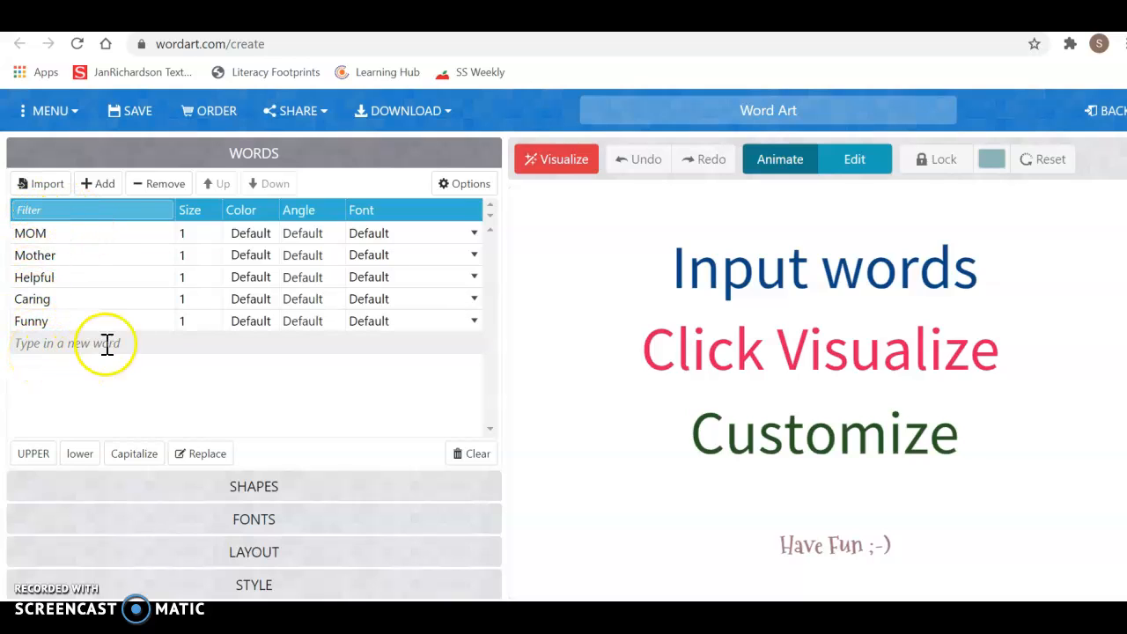
left_click(561, 162)
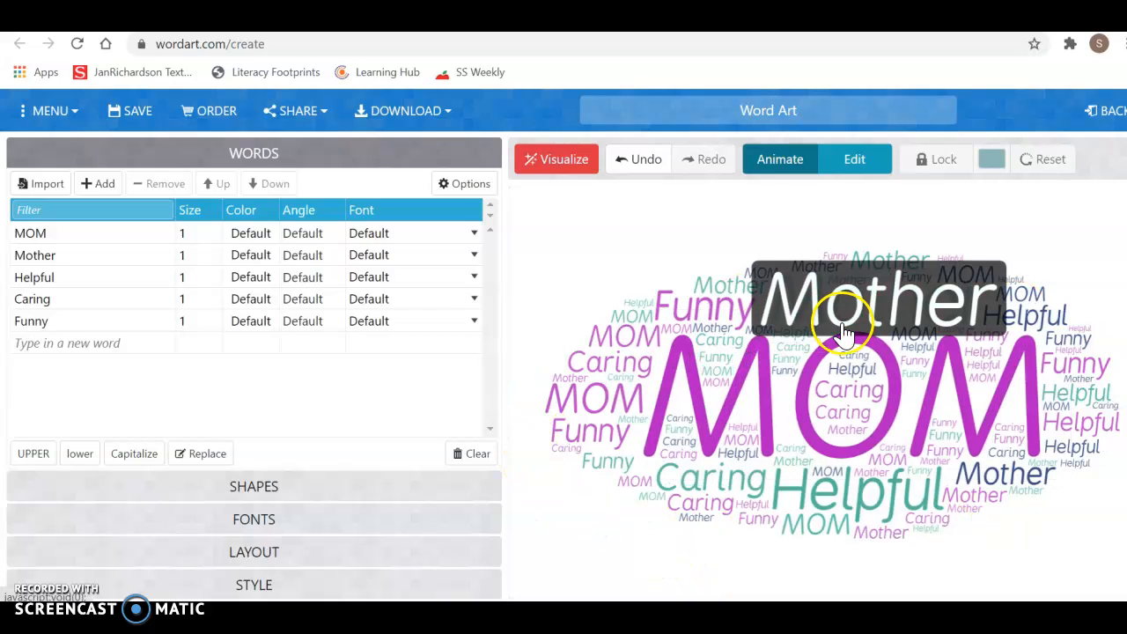
Apply the red heart shape and re-render the MOM word cloud in it.
left_click(240, 485)
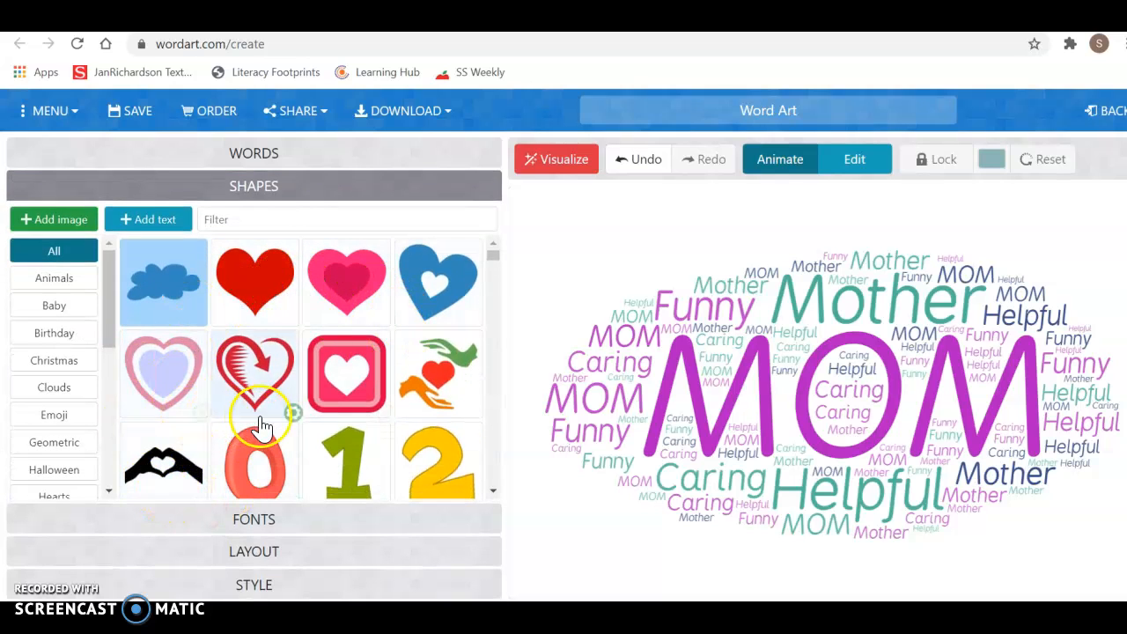
left_click(273, 280)
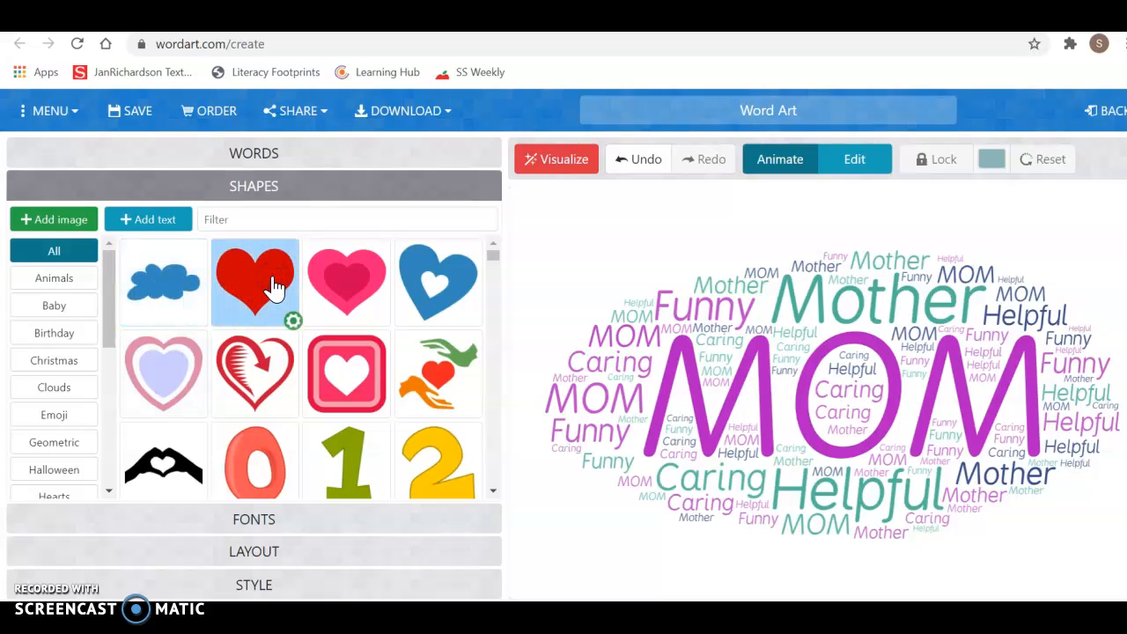
left_click(555, 165)
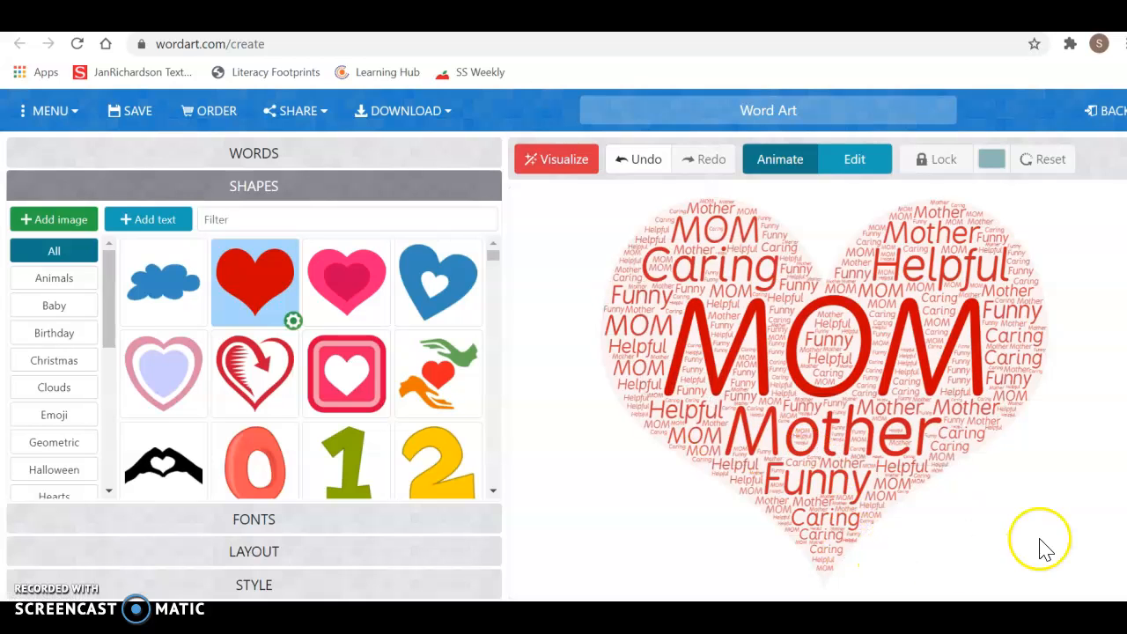
Set the font to Bubblegum Sans and redraw the heart word cloud.
left_click(262, 151)
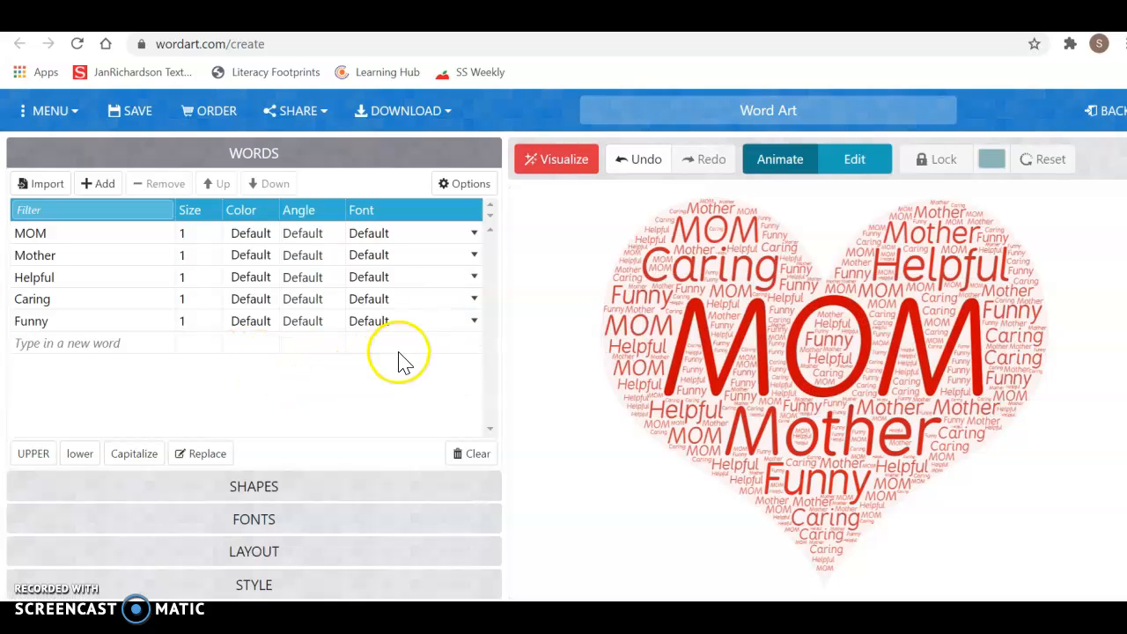
left_click(254, 526)
scroll(252, 527, "down", 3)
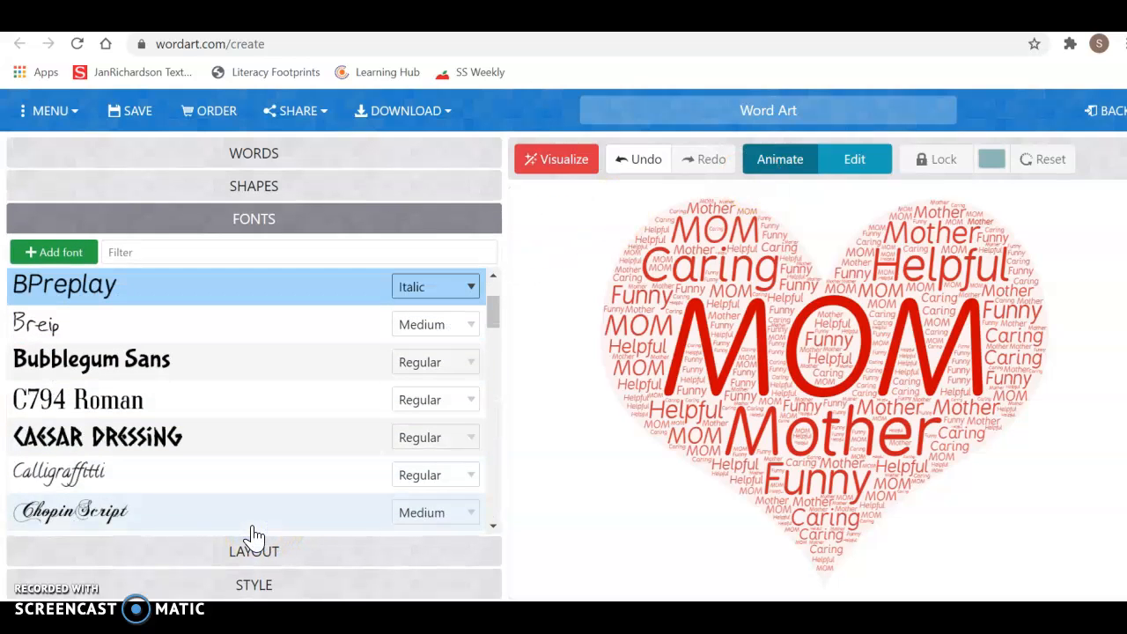
left_click(93, 369)
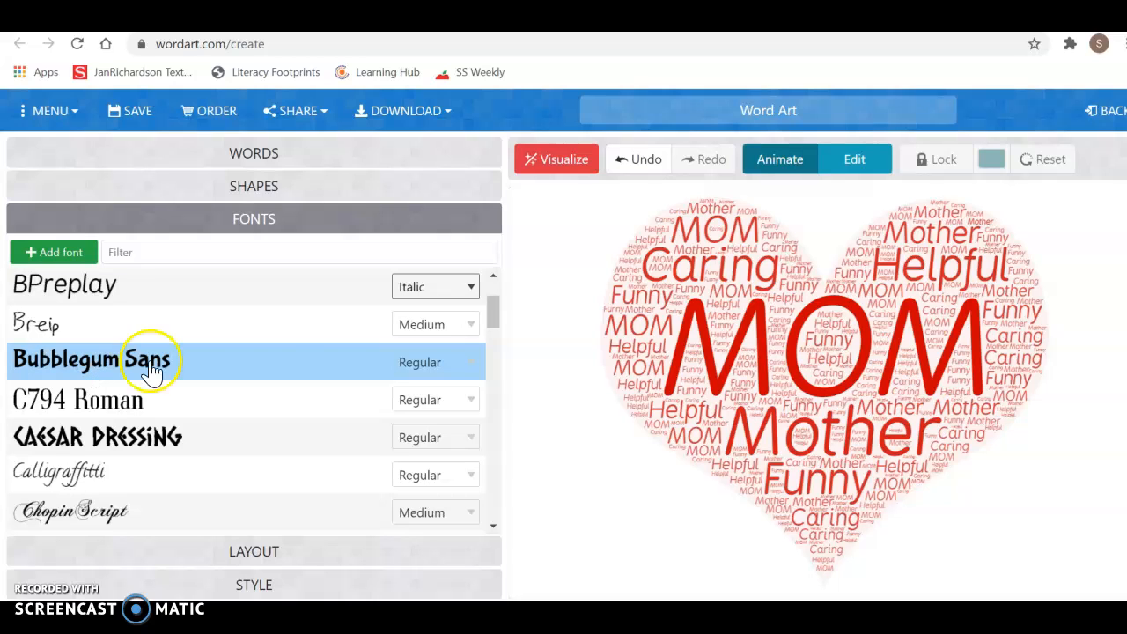
left_click(555, 163)
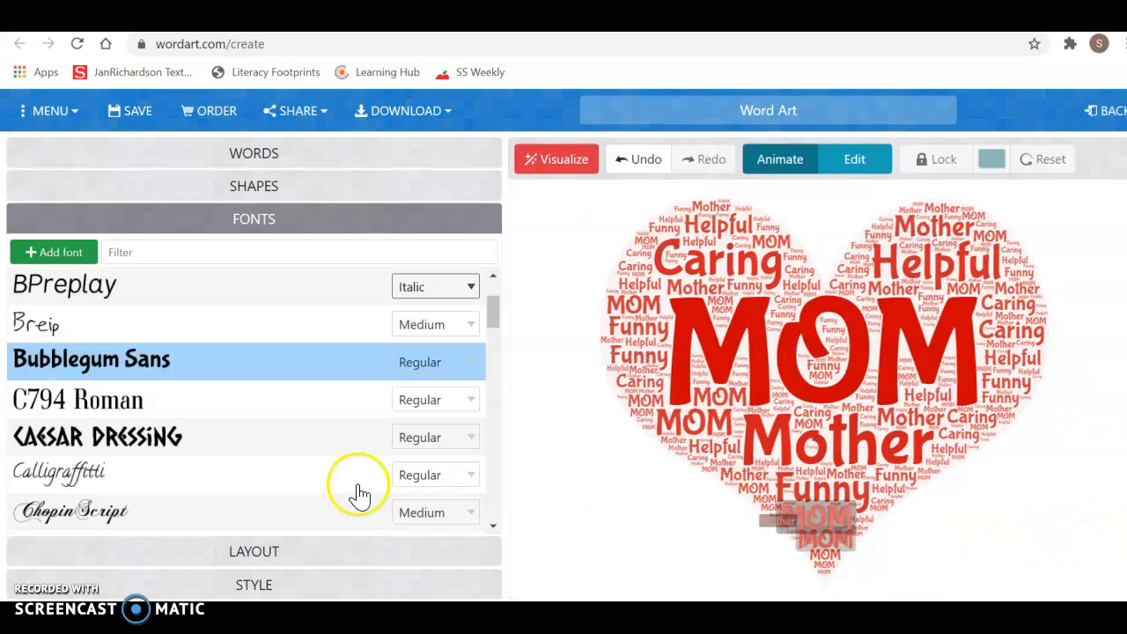
Pick the rooster from the animal shapes and redraw the MOM word cloud as a rooster.
left_click(254, 187)
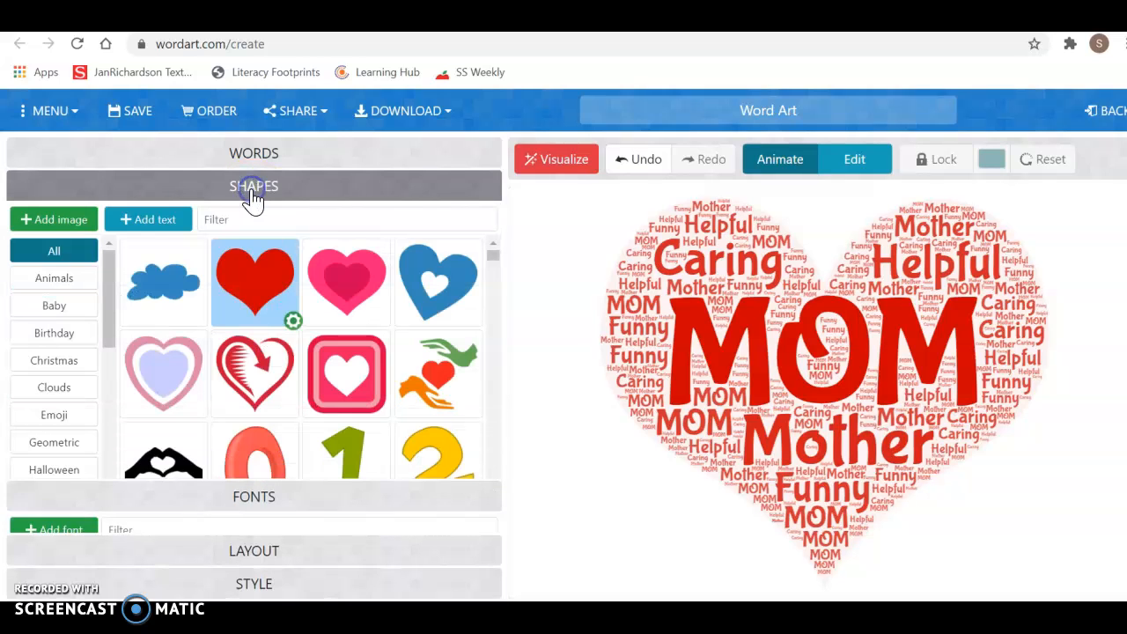
scroll(259, 364, "down", 3)
scroll(261, 365, "down", 5)
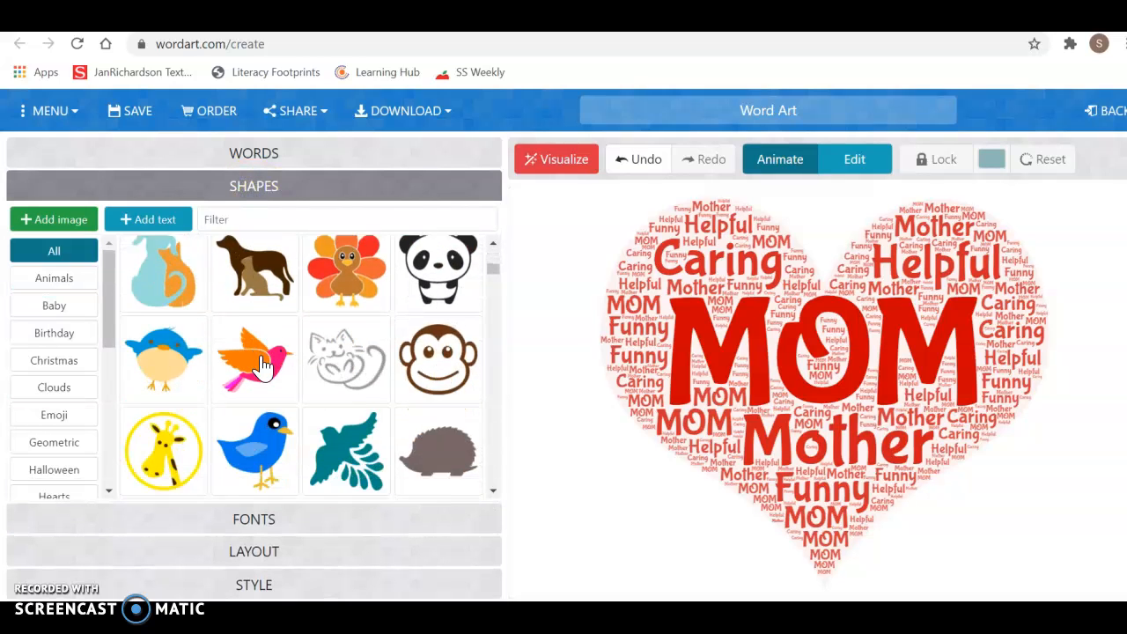
scroll(256, 450, "down", 2)
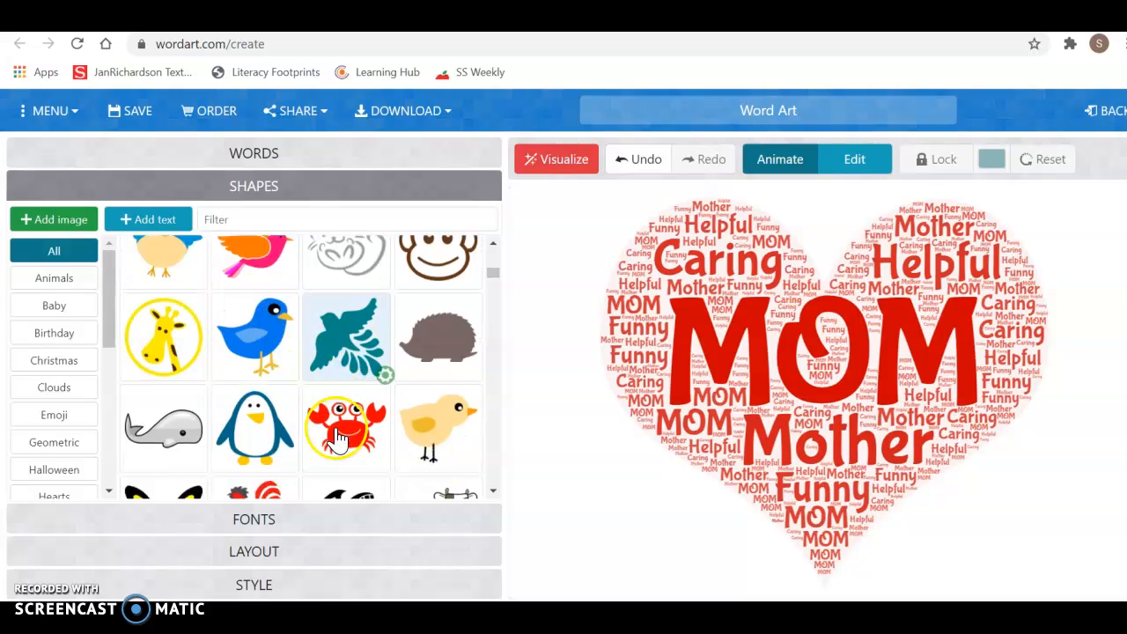
scroll(418, 401, "down", 2)
scroll(417, 401, "down", 2)
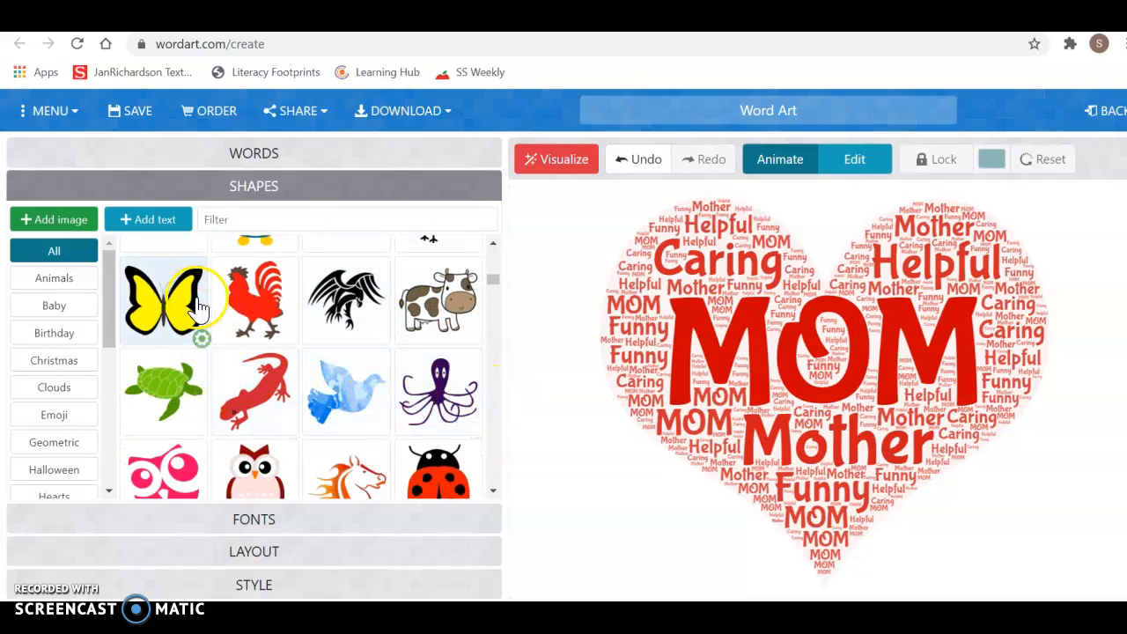
left_click(255, 304)
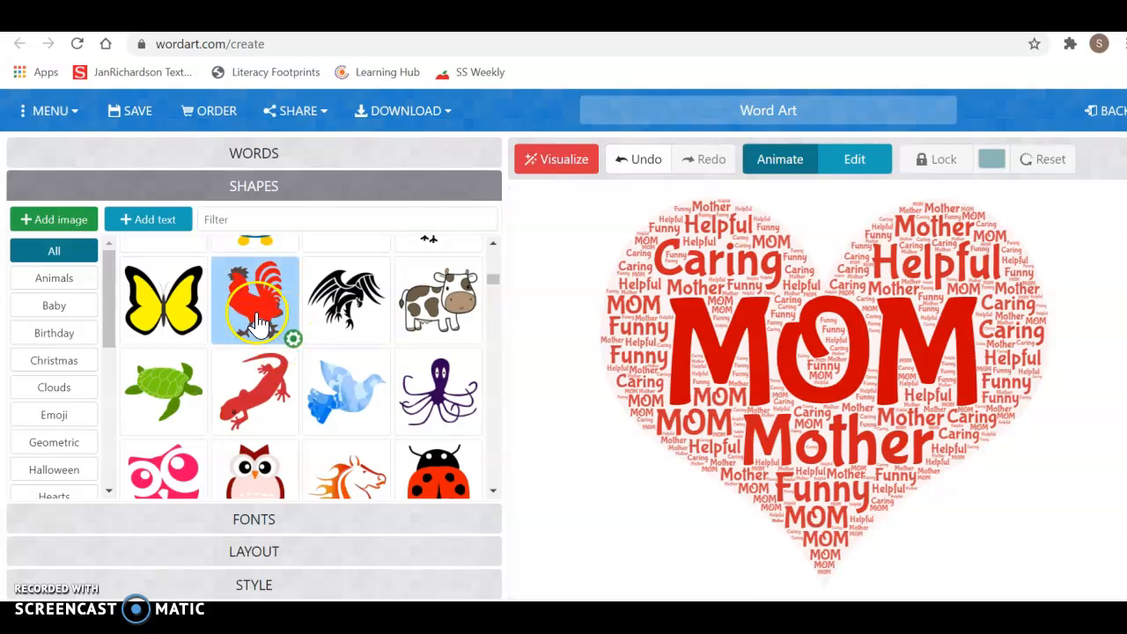
left_click(534, 170)
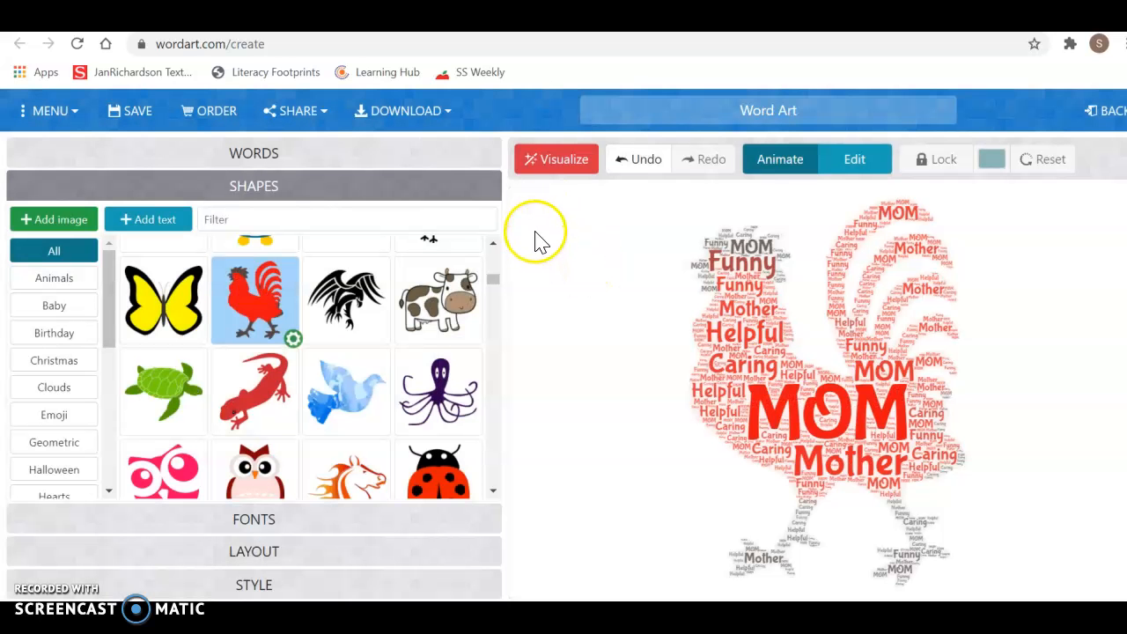
scroll(234, 415, "down", 3)
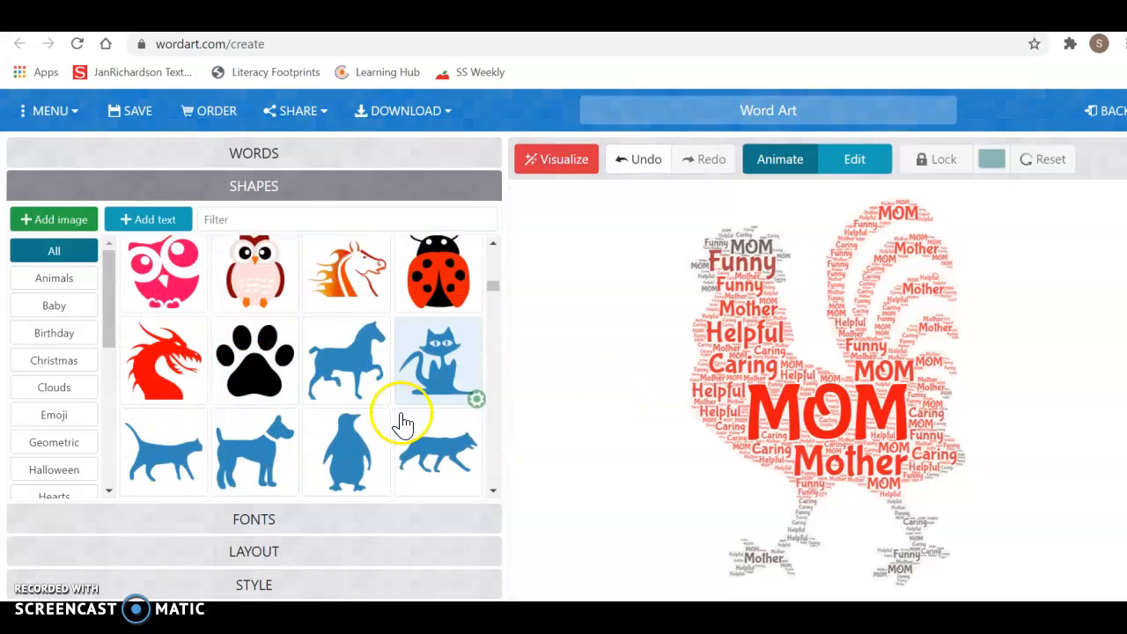
scroll(402, 424, "down", 10)
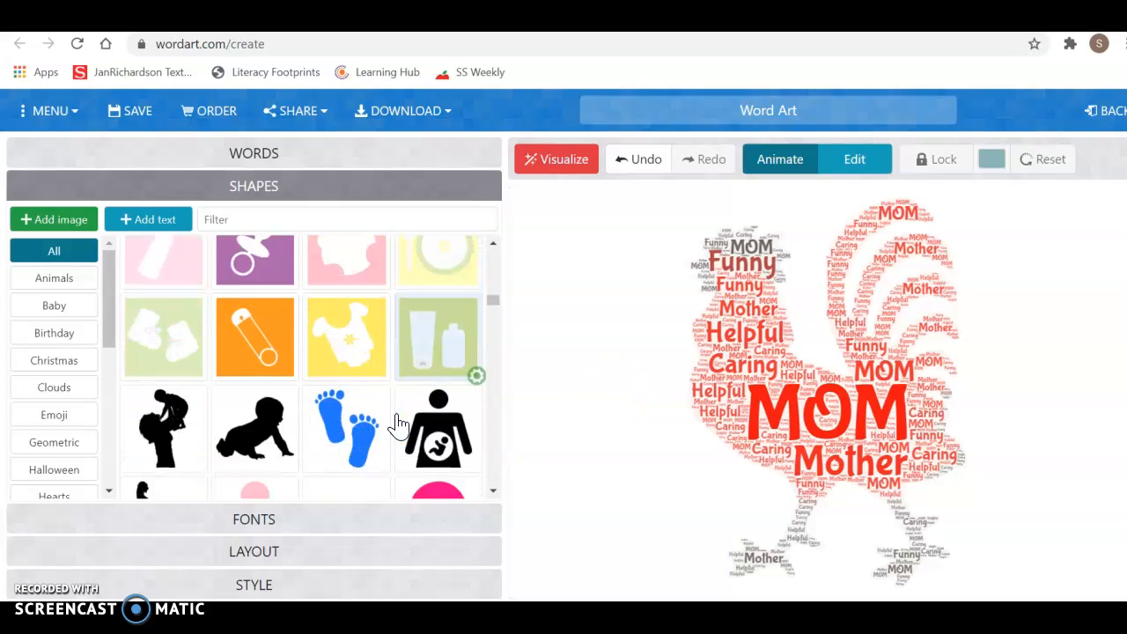
scroll(399, 424, "up", 10)
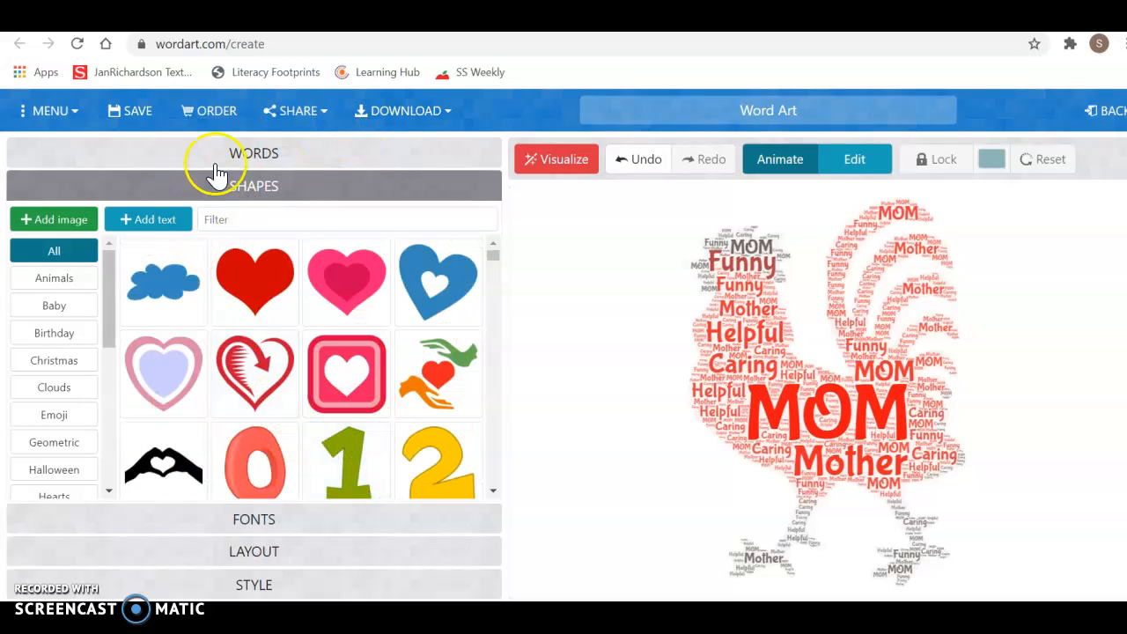
left_click(287, 158)
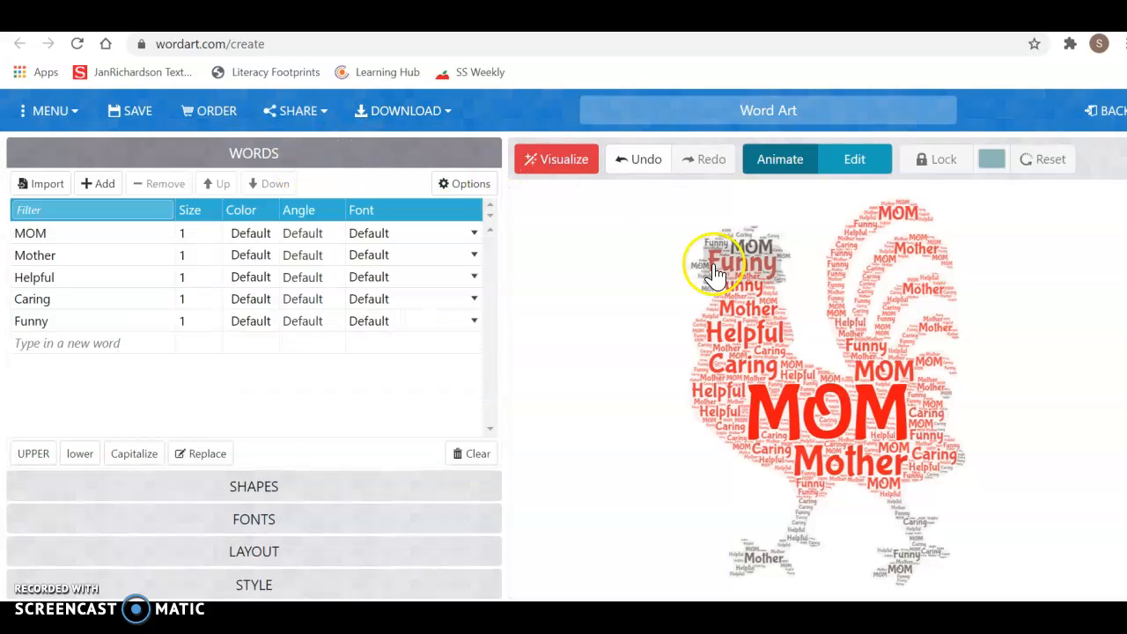
Download the rooster word cloud as a Standard JPEG.
left_click(421, 112)
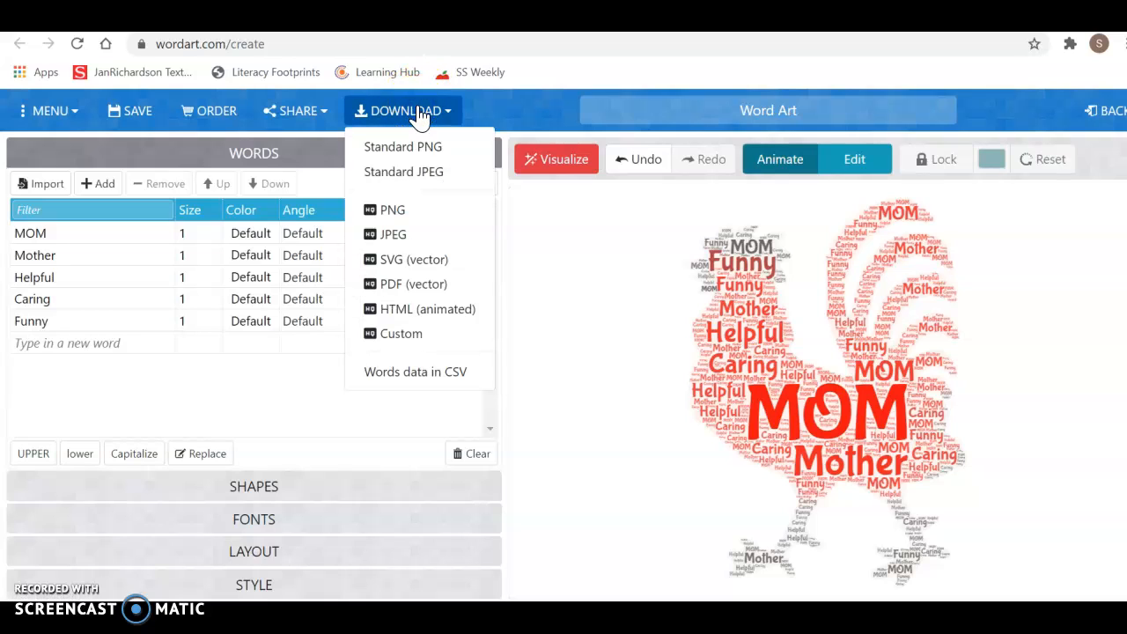
left_click(410, 173)
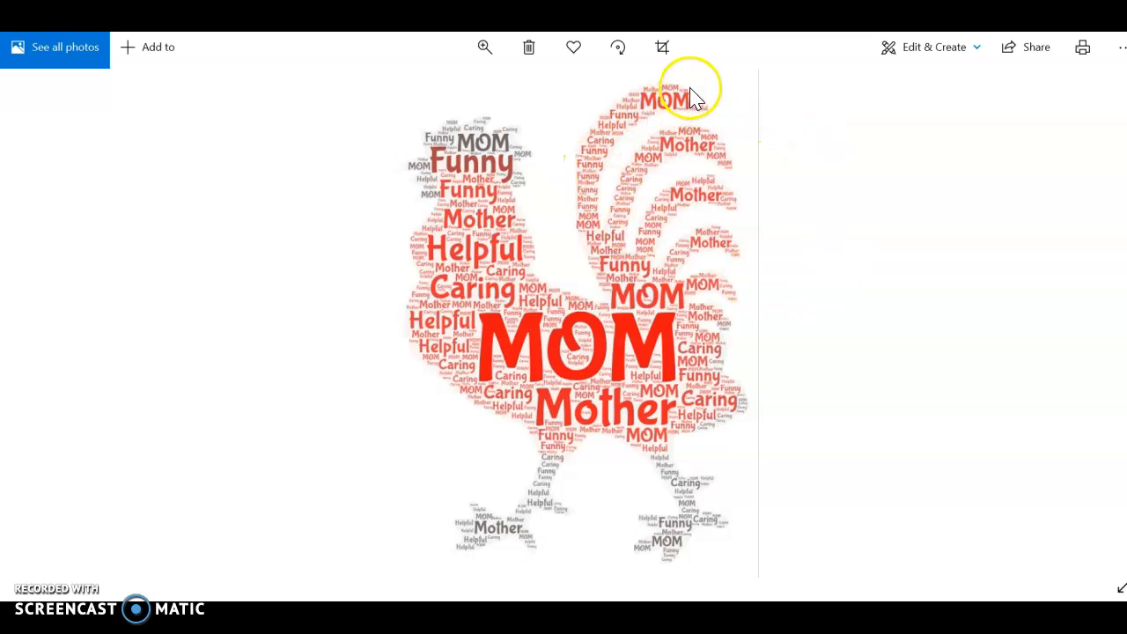
left_click(1083, 49)
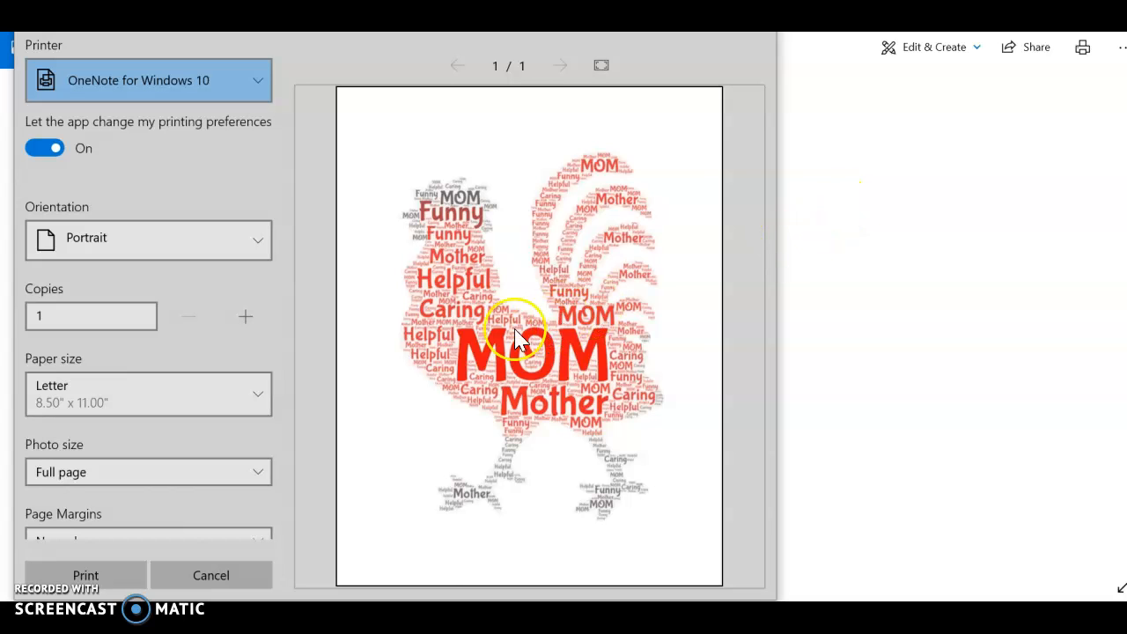
left_click(208, 575)
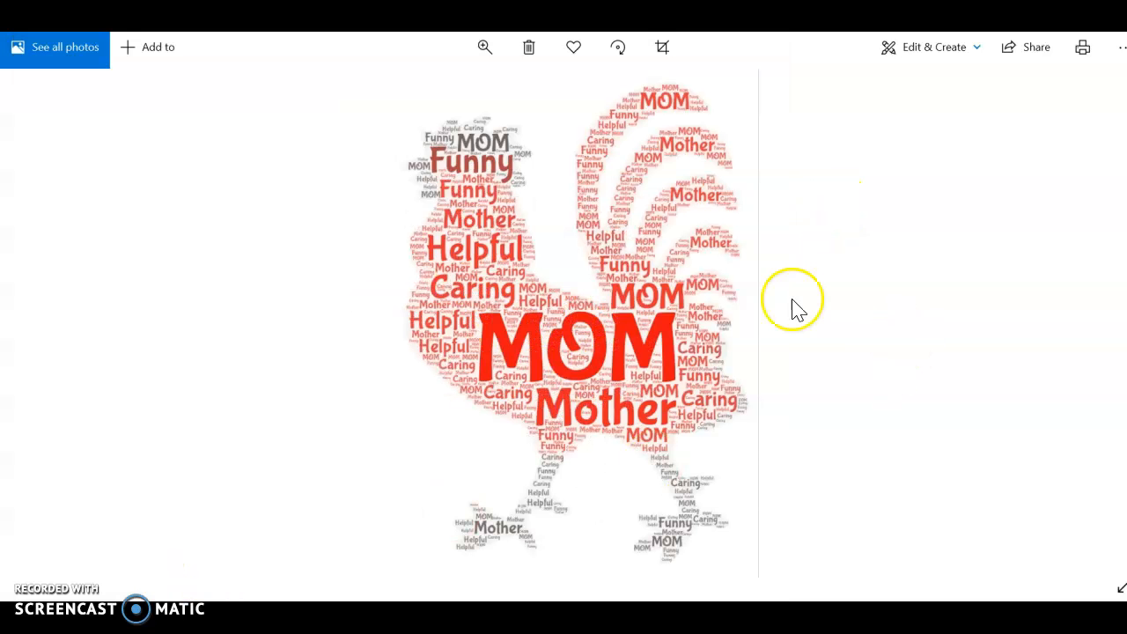